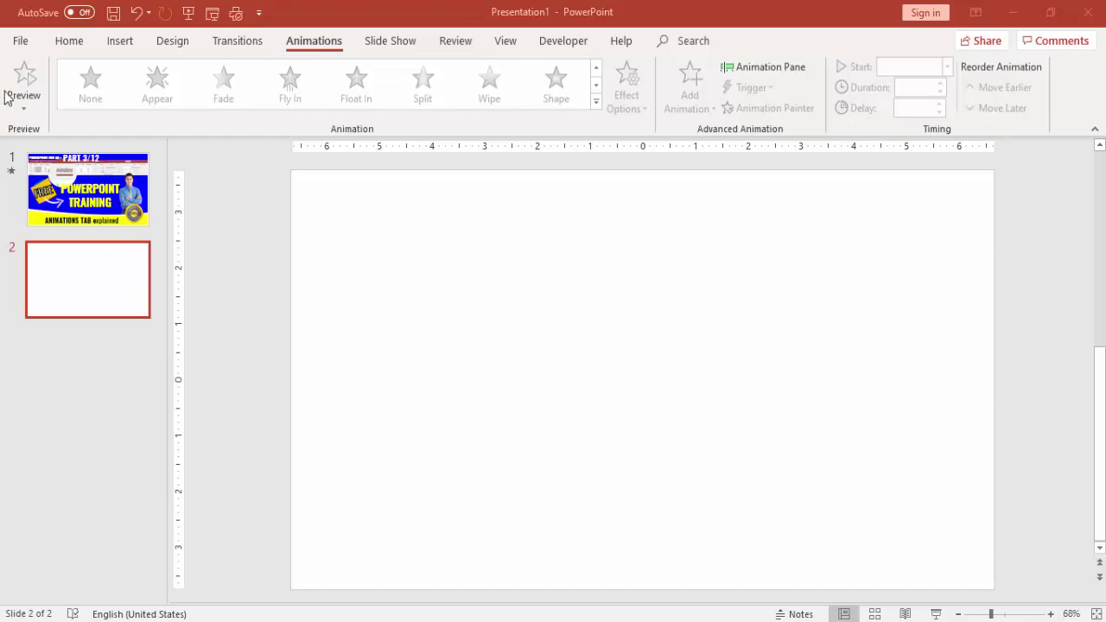
- Draw a 1.94" by 3.25" blue rectangle near the centre of slide 2 and show the Animations options
{"action": "left_click", "coordinate": [353, 104]}
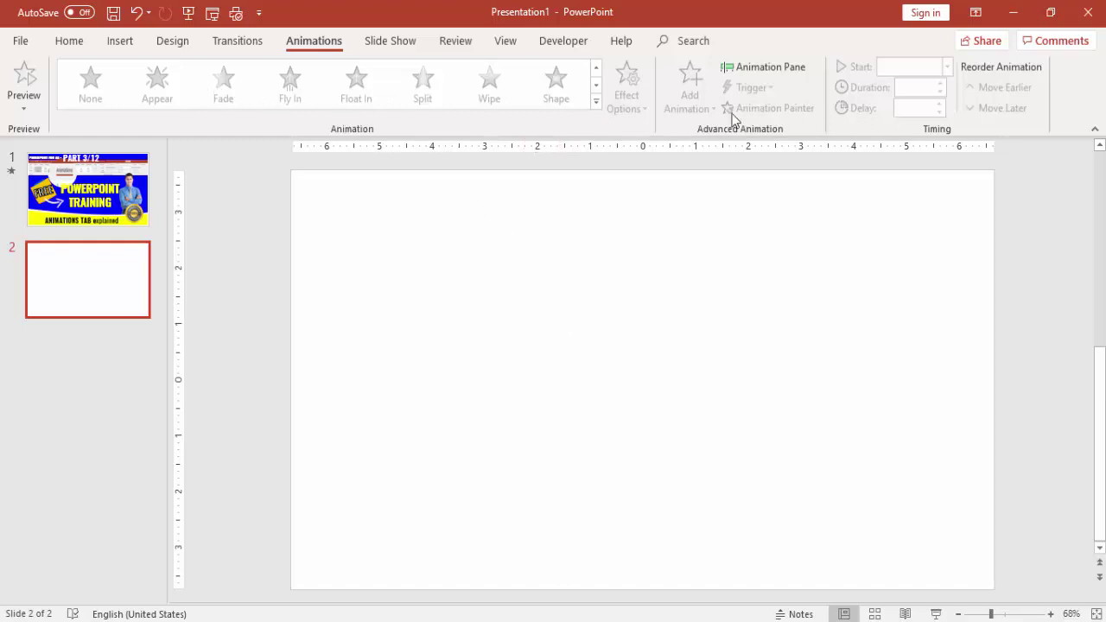
{"action": "left_click", "coordinate": [118, 44]}
{"action": "left_click", "coordinate": [257, 116]}
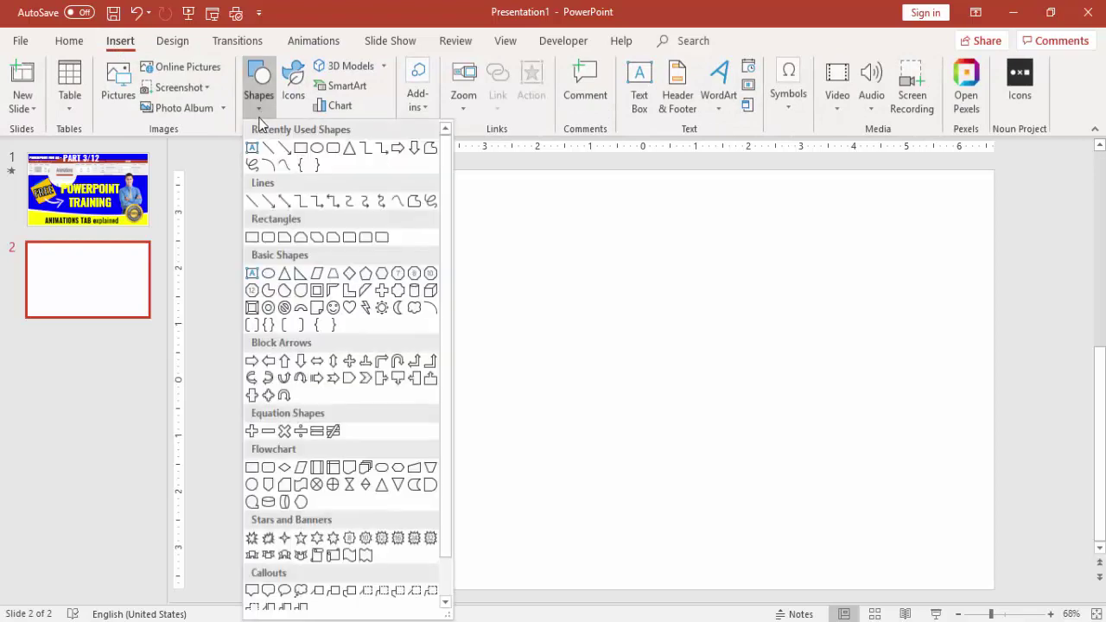
{"action": "left_click", "coordinate": [251, 236]}
{"action": "left_click_drag", "start_coordinate": [482, 283], "coordinate": [655, 393]}
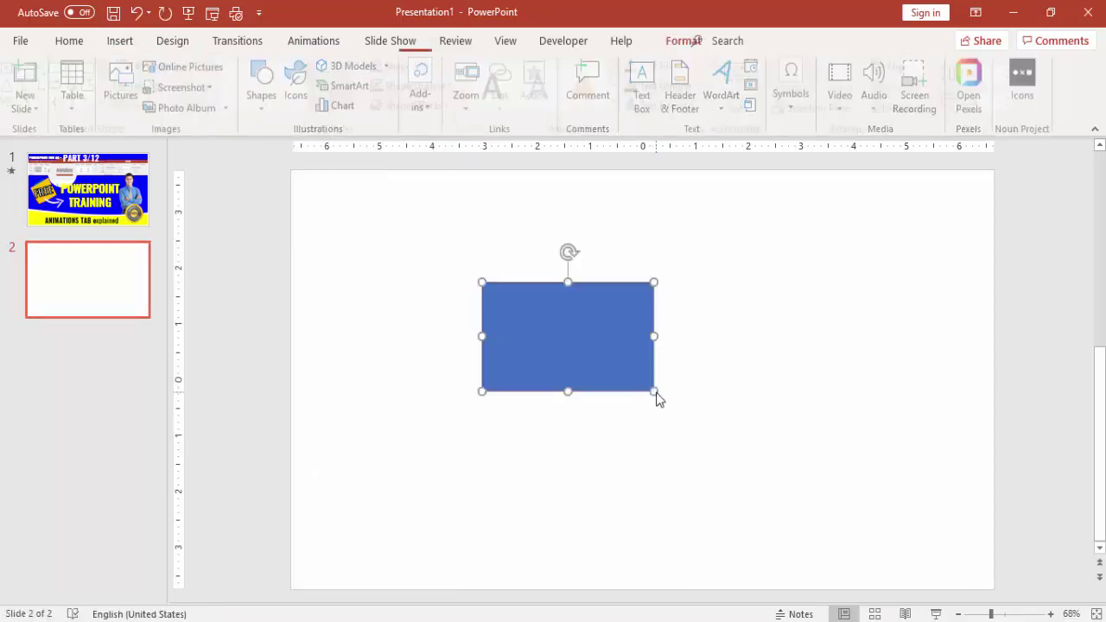
{"action": "left_click", "coordinate": [322, 43]}
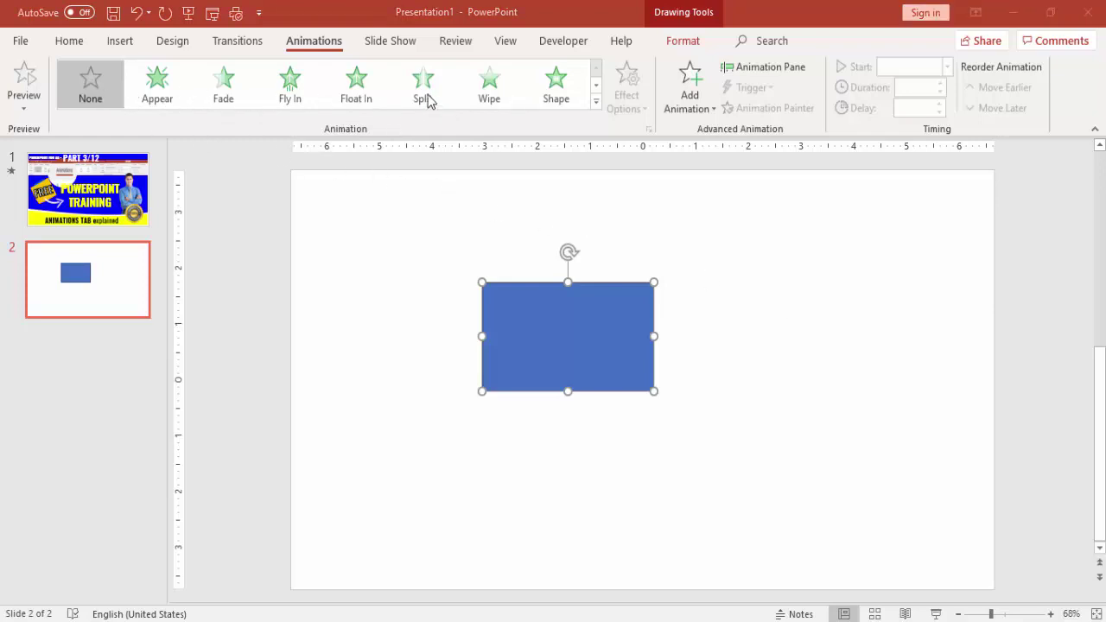
- Expand the Animation gallery and scroll through its Entrance, Emphasis, Exit and Motion Path effects
{"action": "left_click", "coordinate": [595, 103]}
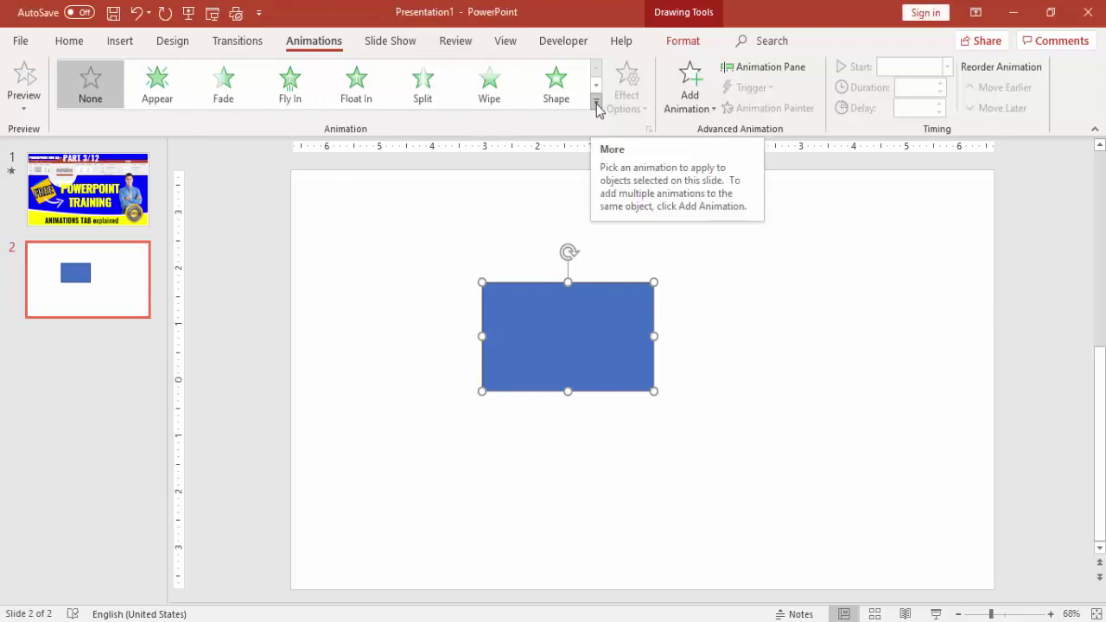
{"action": "left_click", "coordinate": [595, 102]}
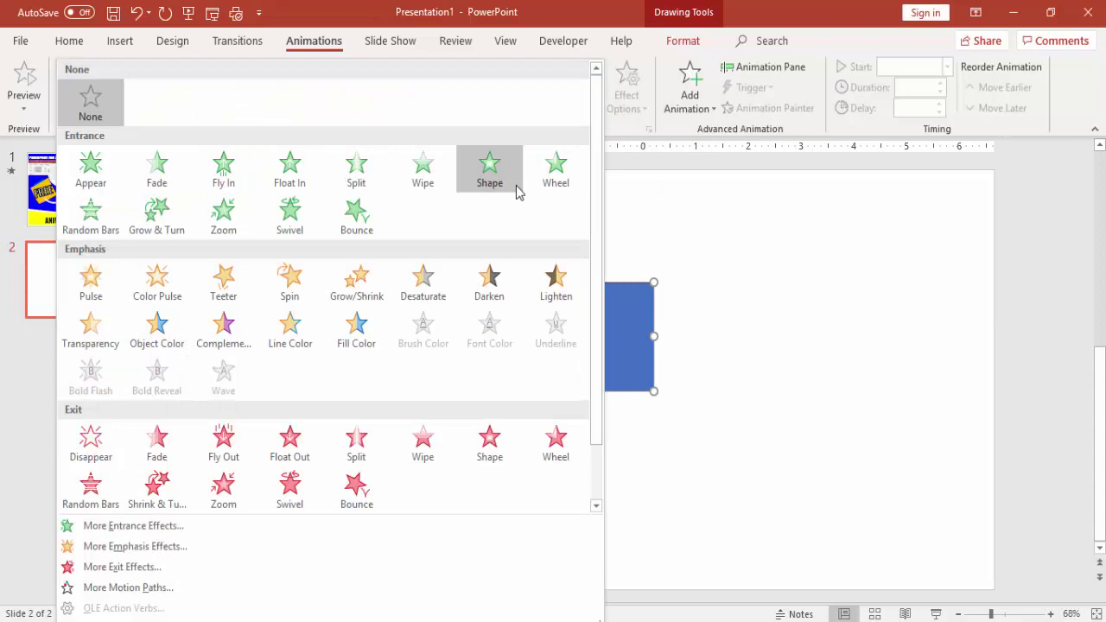
{"action": "scroll", "coordinate": [509, 259], "scroll_direction": "down", "scroll_amount": 1}
{"action": "scroll", "coordinate": [489, 410], "scroll_direction": "up", "scroll_amount": 1}
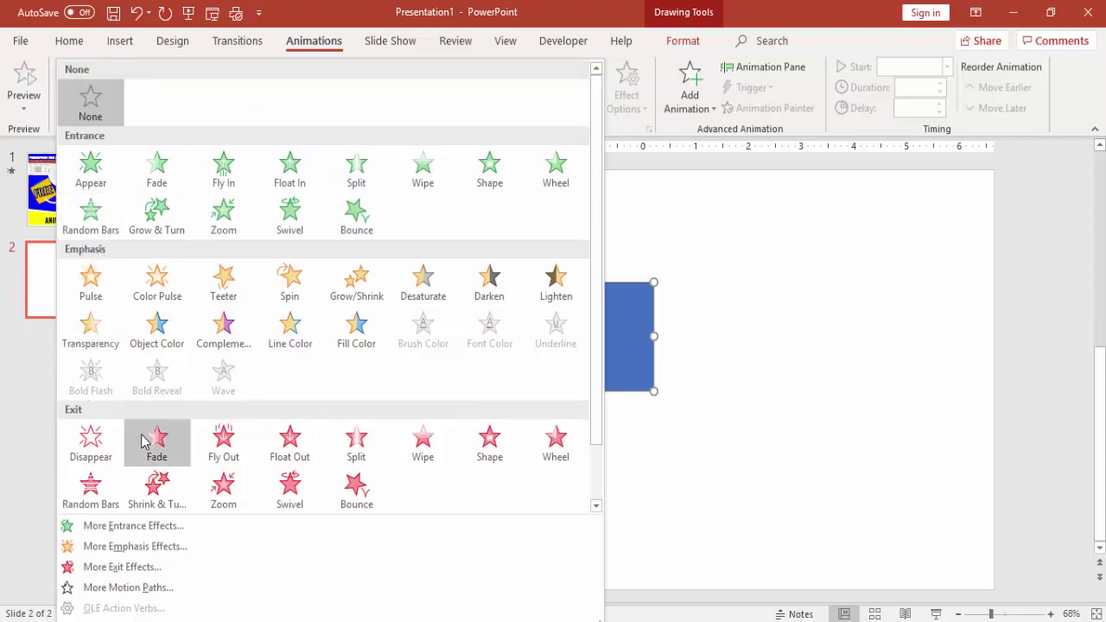
{"action": "scroll", "coordinate": [141, 441], "scroll_direction": "down", "scroll_amount": 1}
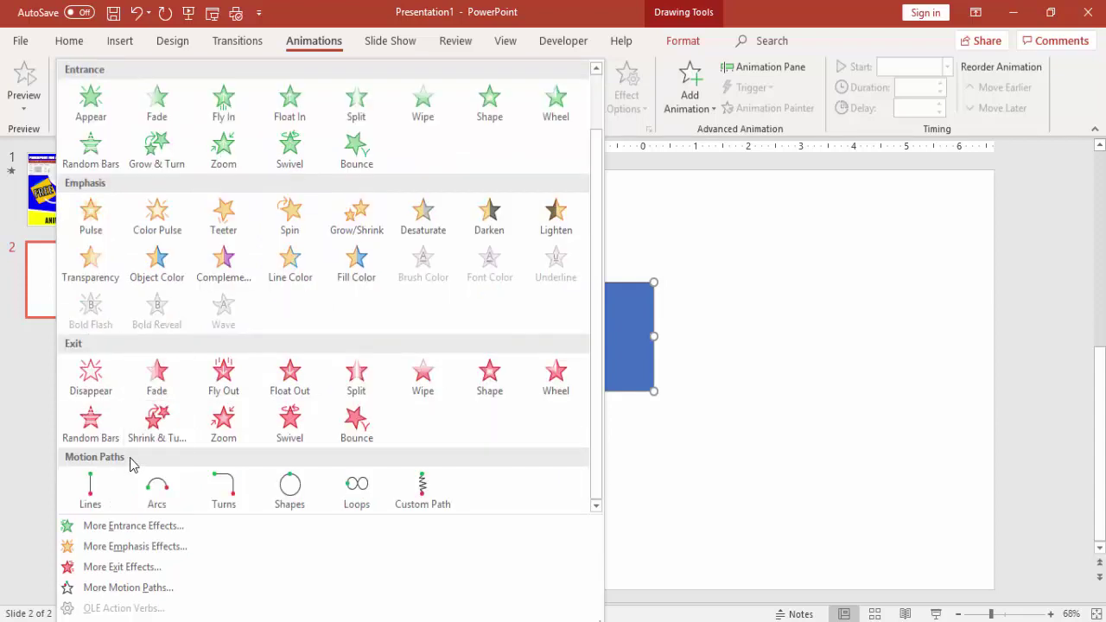
{"action": "scroll", "coordinate": [234, 415], "scroll_direction": "up", "scroll_amount": 1}
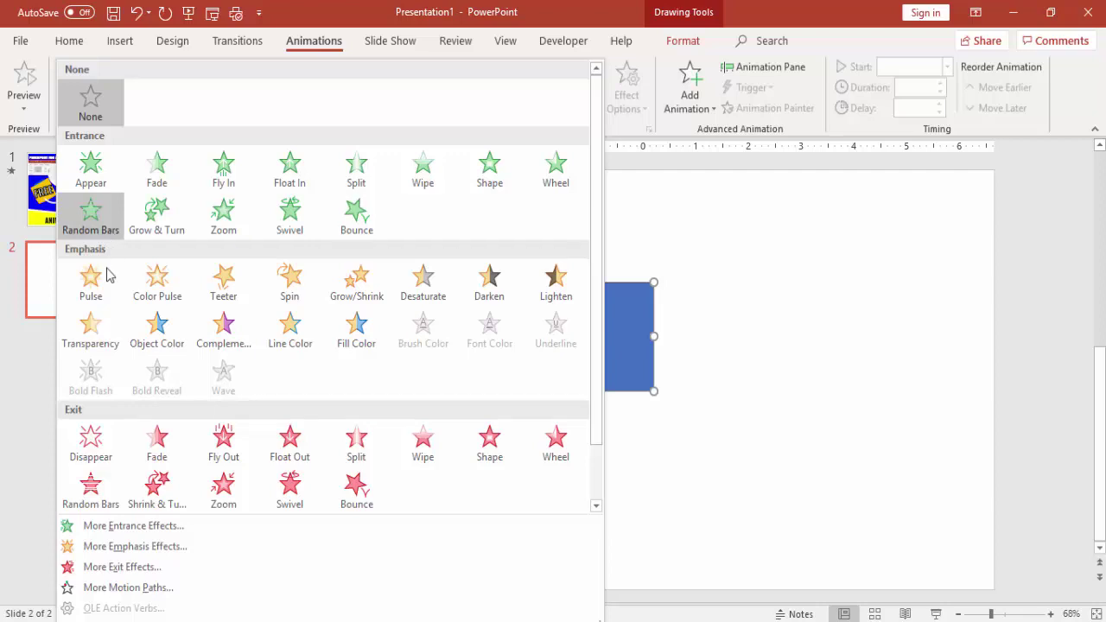
{"action": "left_click", "coordinate": [112, 527]}
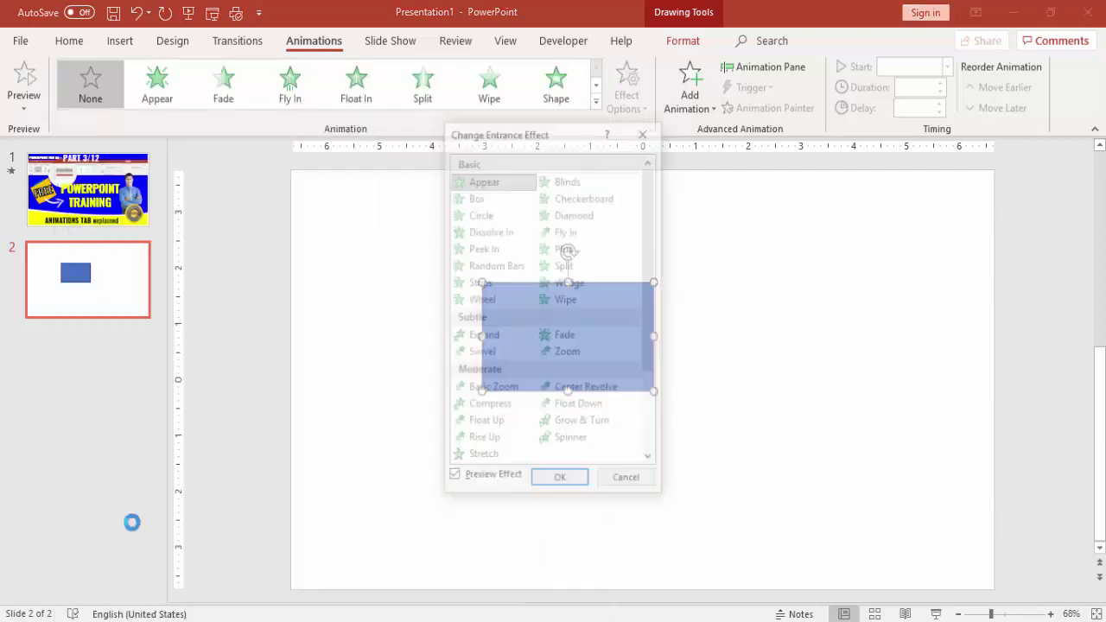
{"action": "mouse_move", "coordinate": [657, 185]}
{"action": "left_mouse_down"}
{"action": "mouse_move", "coordinate": [644, 284]}
{"action": "mouse_move", "coordinate": [647, 299]}
{"action": "mouse_move", "coordinate": [655, 177]}
{"action": "mouse_move", "coordinate": [658, 328]}
{"action": "mouse_move", "coordinate": [658, 175]}
{"action": "left_mouse_up"}
{"action": "scroll", "coordinate": [658, 203], "scroll_direction": "down", "scroll_amount": 3}
{"action": "scroll", "coordinate": [660, 197], "scroll_direction": "up", "scroll_amount": 3}
{"action": "left_click", "coordinate": [627, 484]}
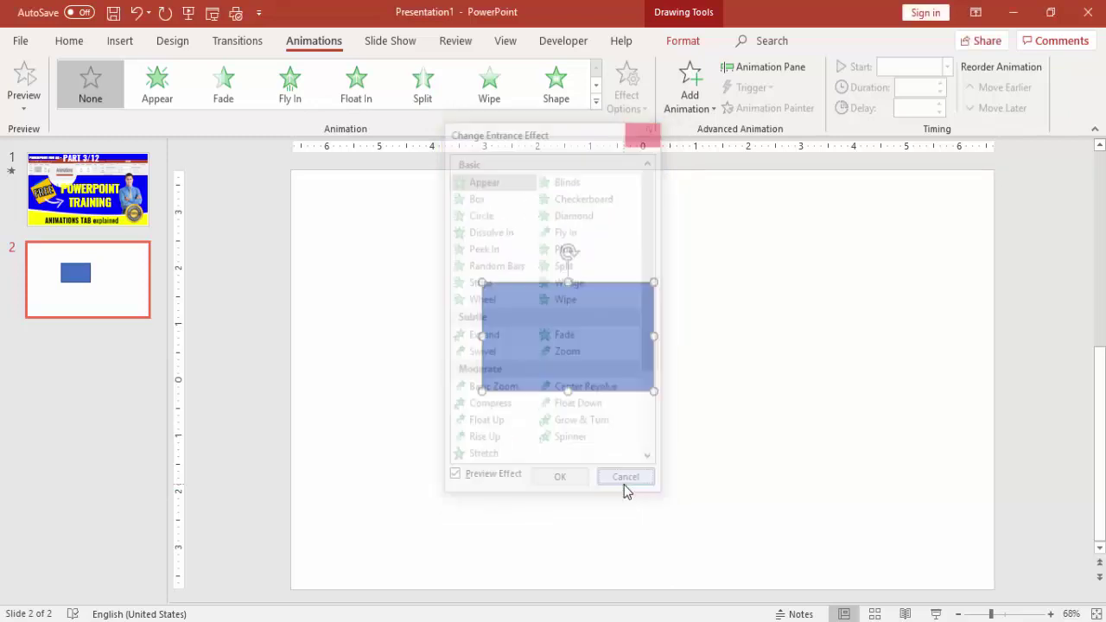
{"action": "left_click", "coordinate": [595, 102]}
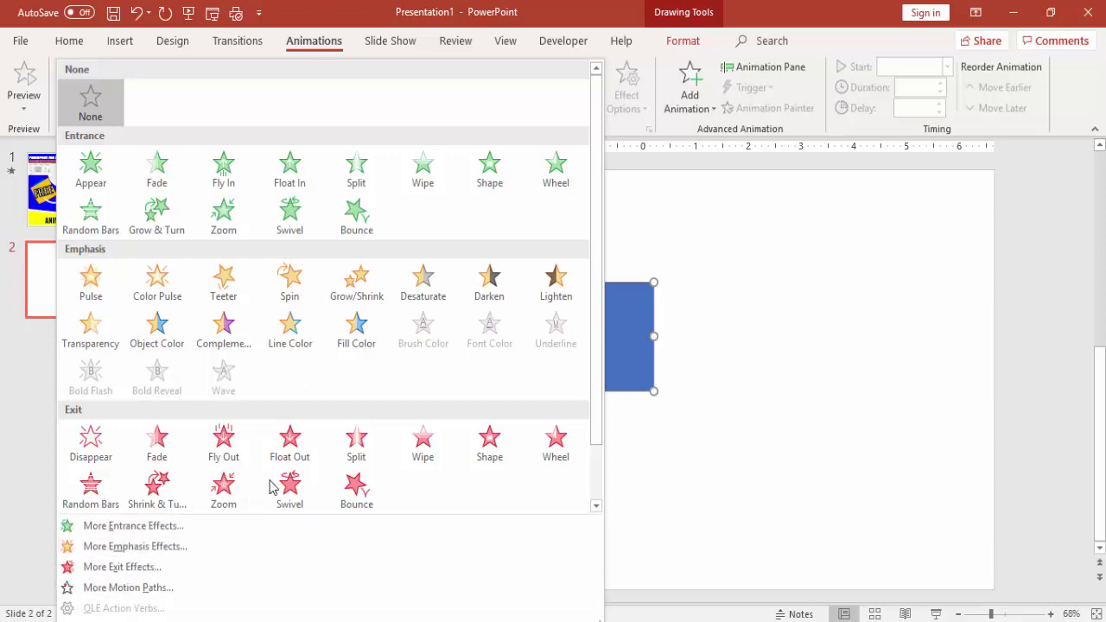
- Show the Animation Pane, reselect the blue rectangle and apply the Appear entrance effect
{"action": "left_click", "coordinate": [698, 404]}
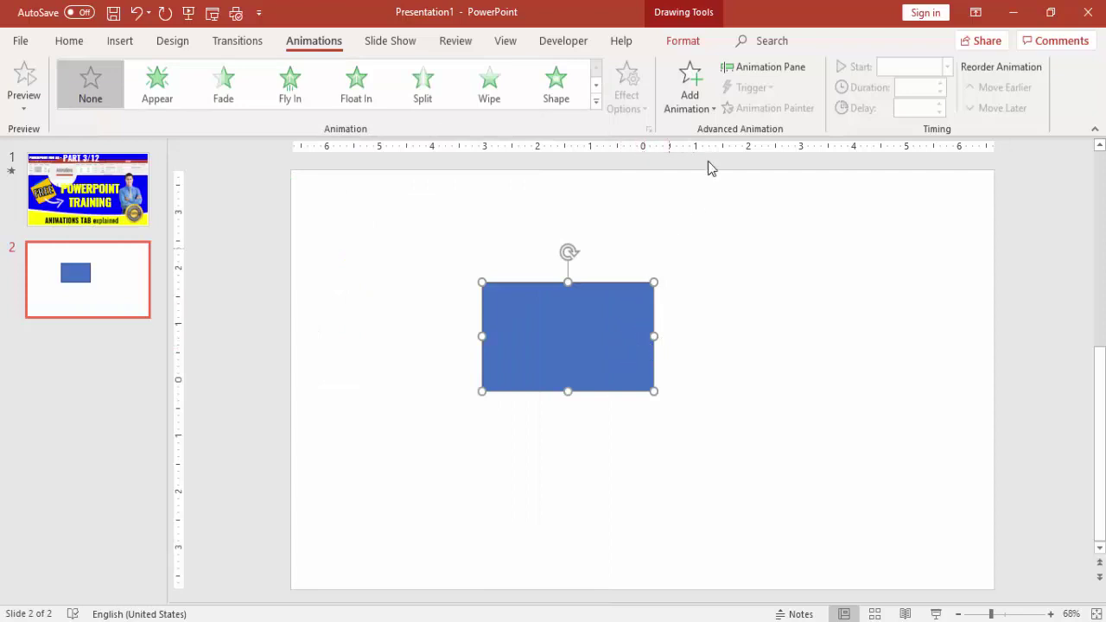
{"action": "left_click", "coordinate": [773, 71]}
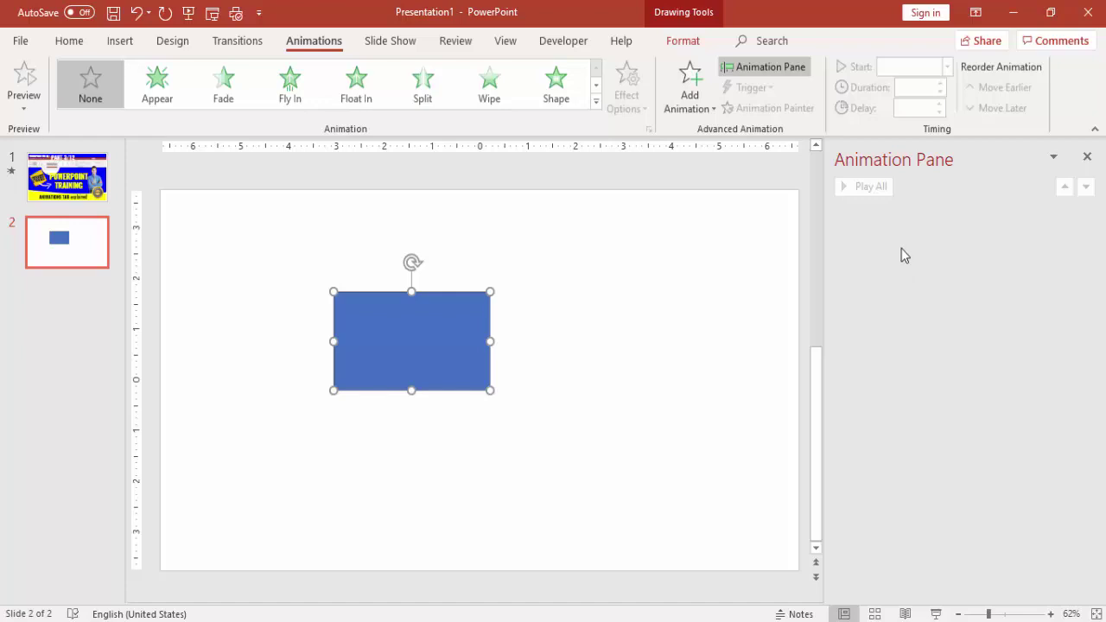
{"action": "left_click", "coordinate": [600, 252]}
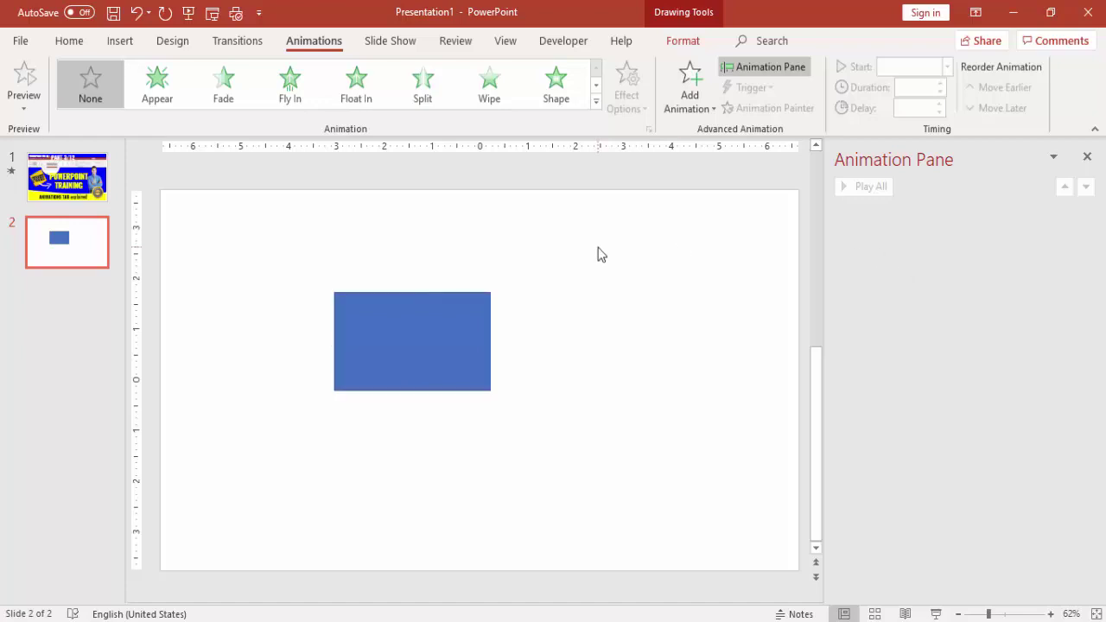
{"action": "left_click", "coordinate": [476, 293]}
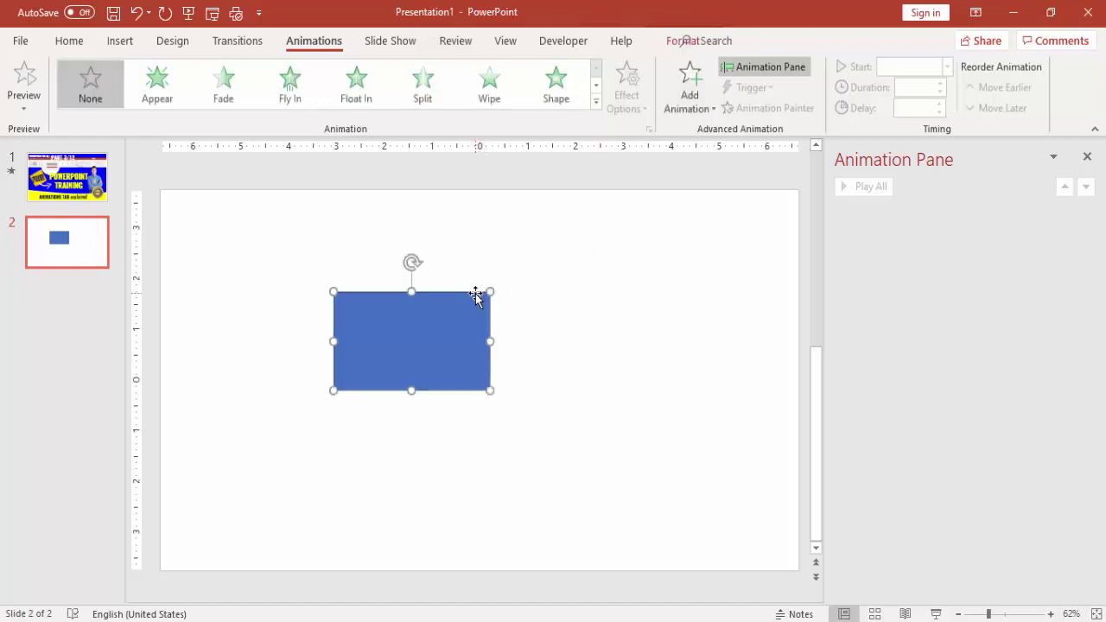
{"action": "left_click", "coordinate": [596, 103]}
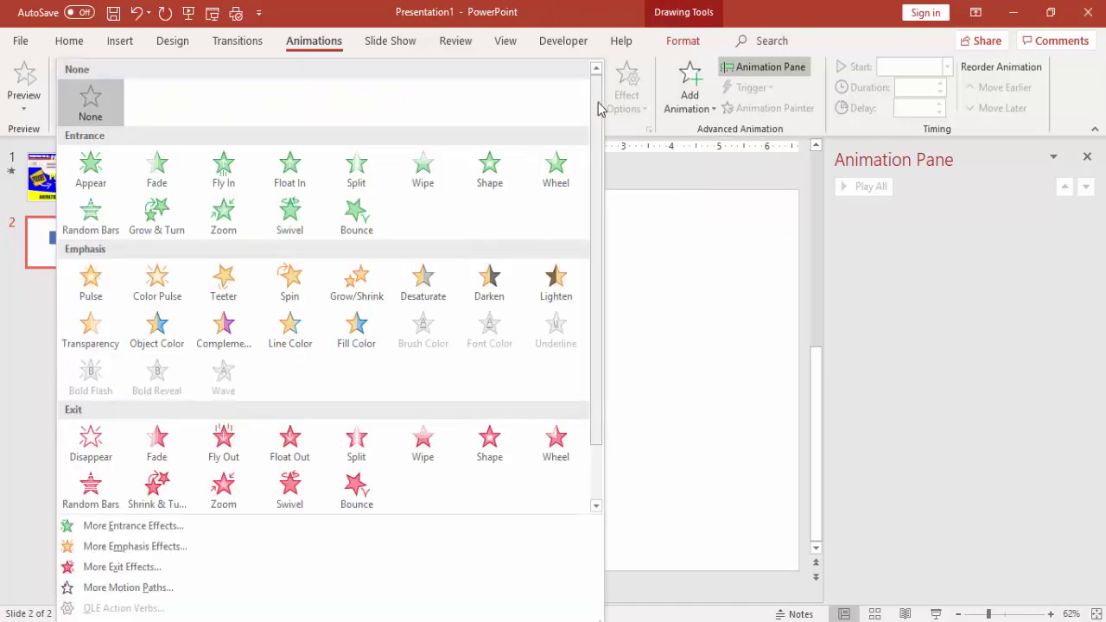
{"action": "left_click", "coordinate": [97, 175]}
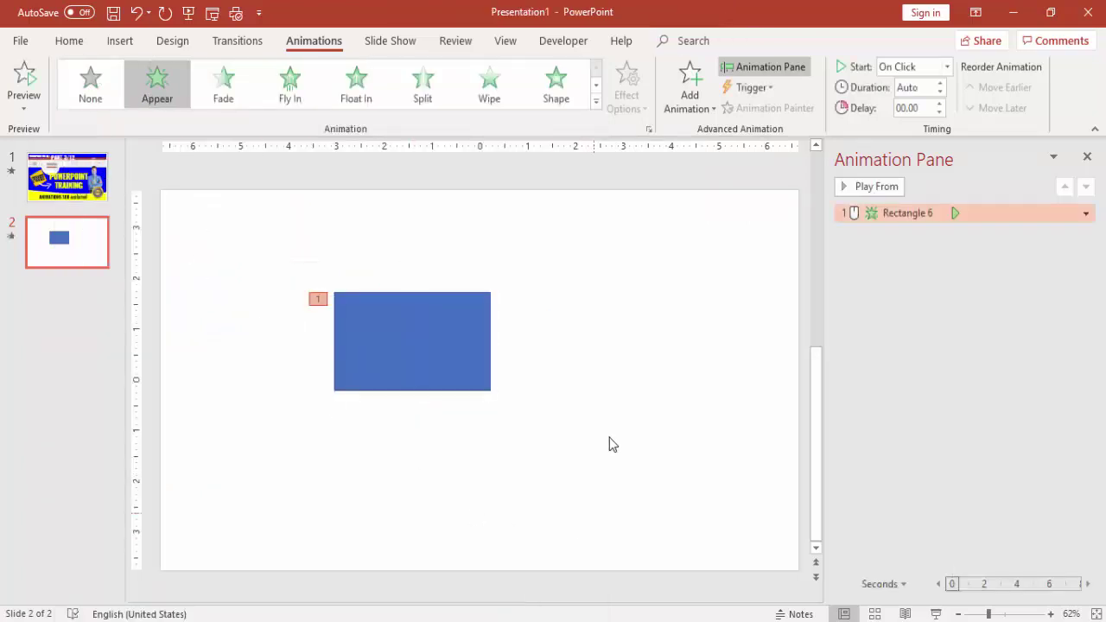
- Open Rectangle 6's Appear effect options and look through the Effect, Timing and Text Animation tabs
{"action": "double_click", "coordinate": [891, 214]}
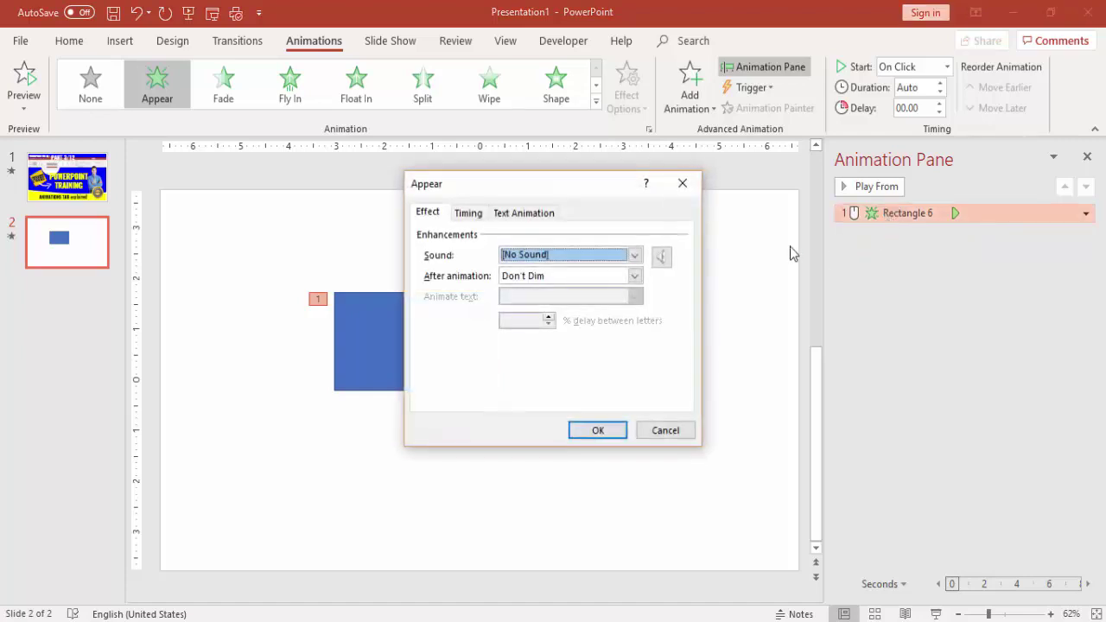
{"action": "left_click", "coordinate": [464, 221]}
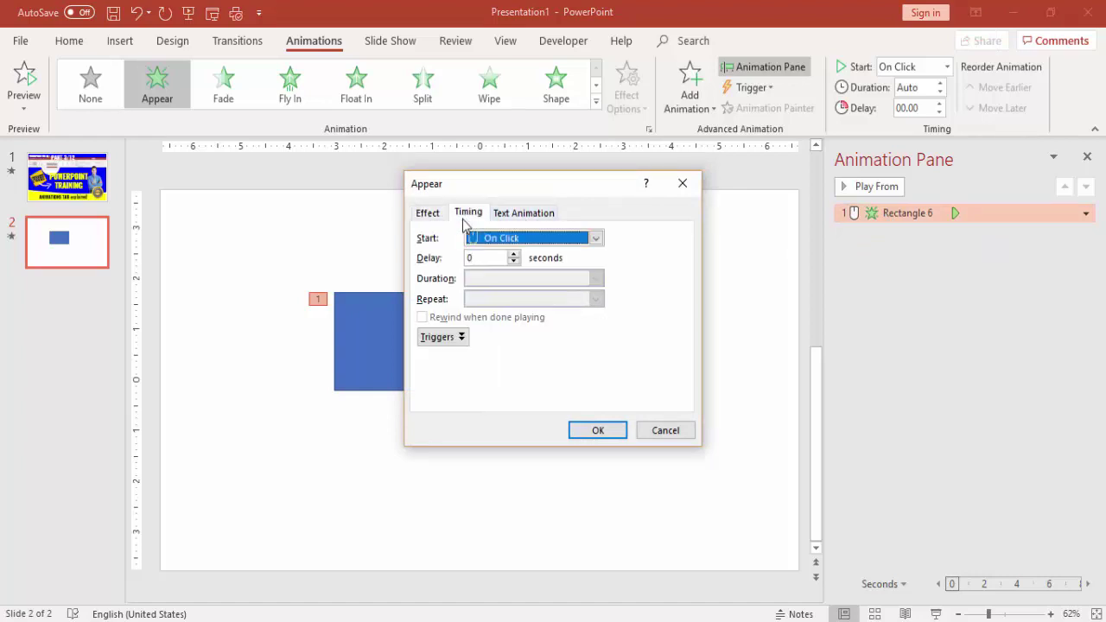
{"action": "left_click", "coordinate": [546, 218]}
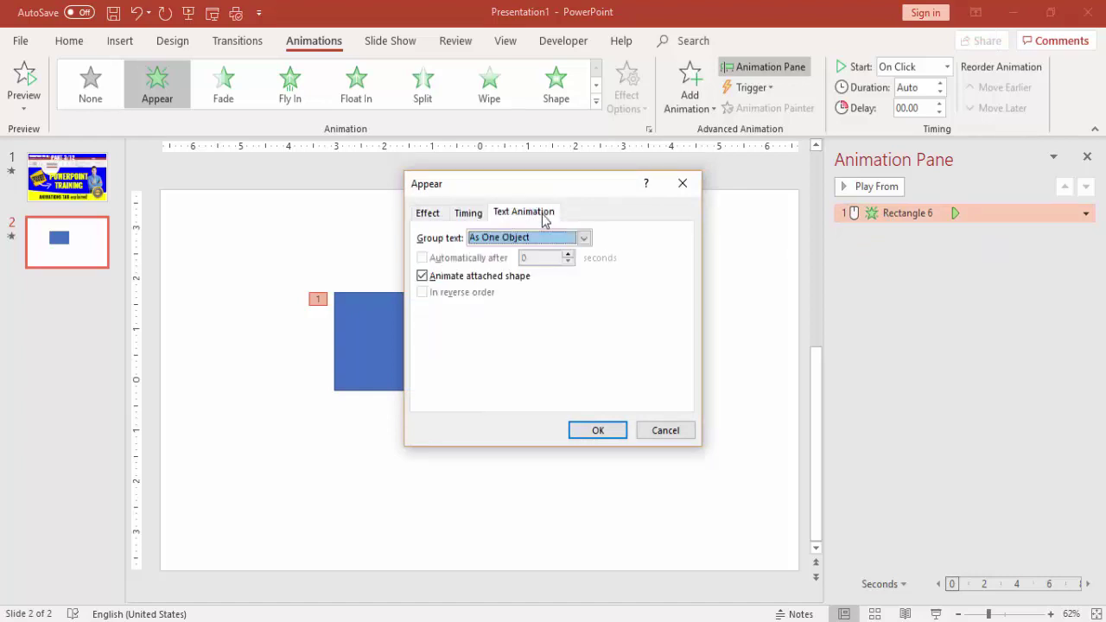
{"action": "left_click", "coordinate": [432, 216]}
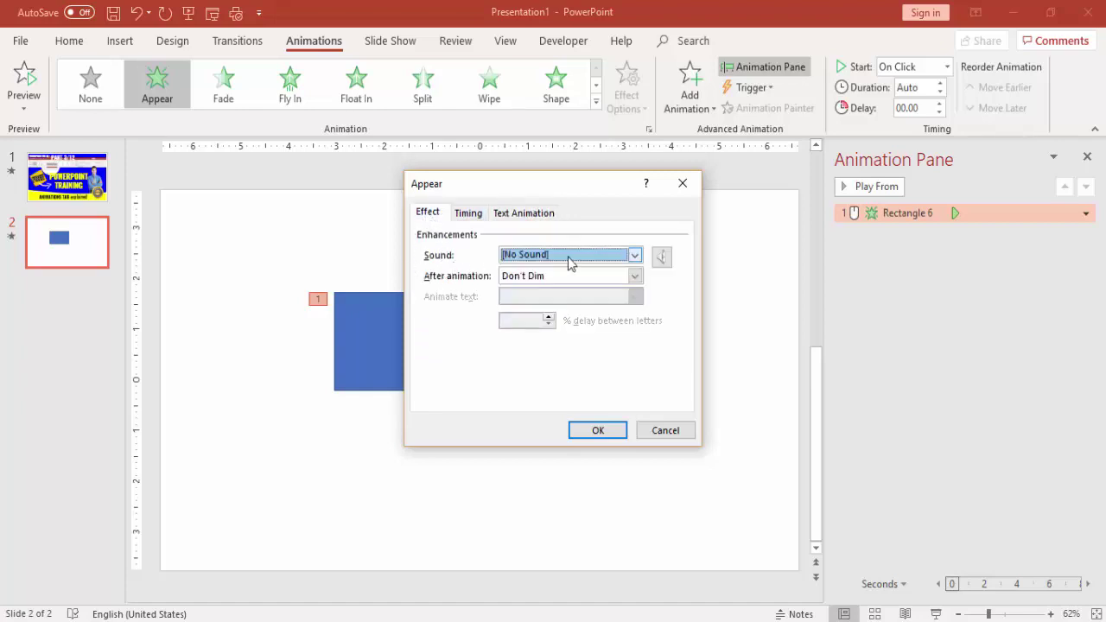
- Review the Sound and After animation lists, keeping No Sound and Don't Dim, then view Timing
{"action": "left_click", "coordinate": [635, 256]}
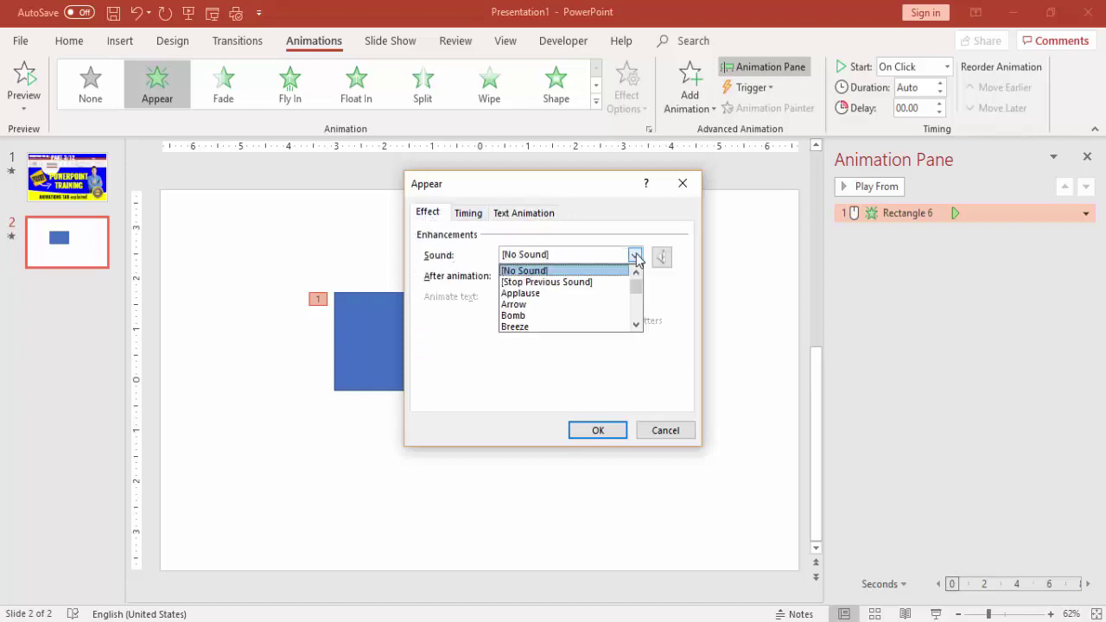
{"action": "left_click", "coordinate": [465, 333]}
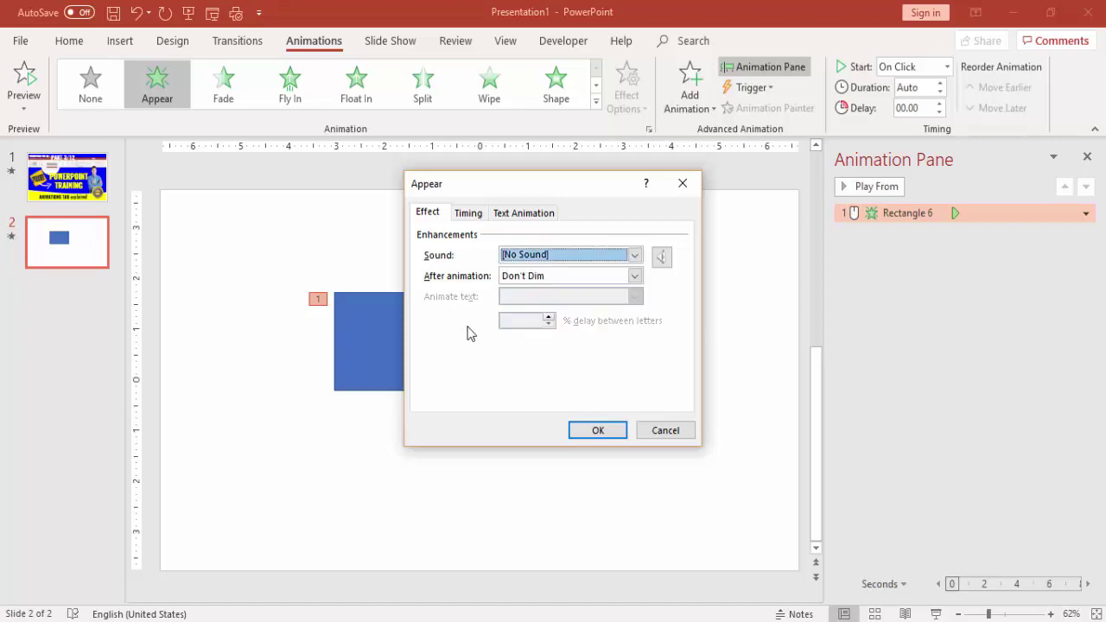
{"action": "left_click", "coordinate": [635, 255]}
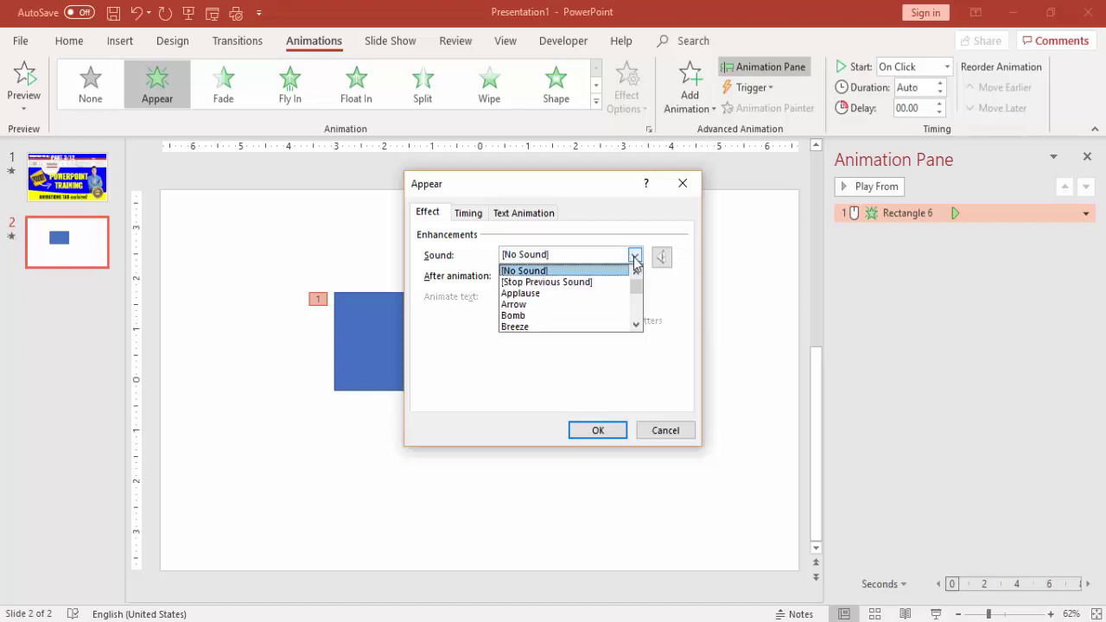
{"action": "left_click", "coordinate": [456, 336]}
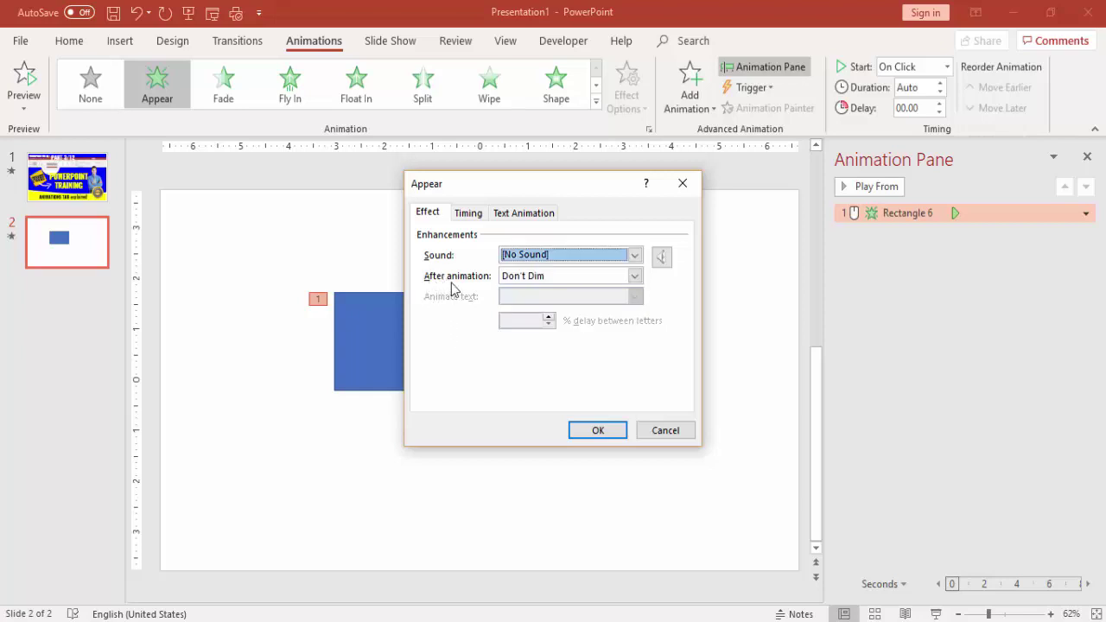
{"action": "left_click", "coordinate": [635, 276]}
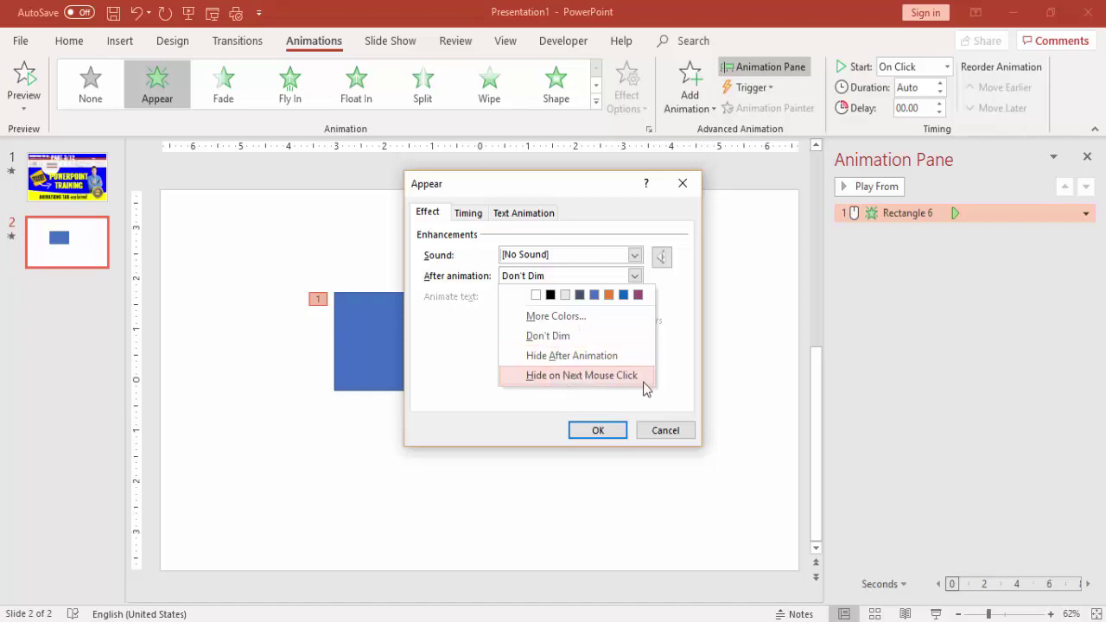
{"action": "left_click", "coordinate": [461, 368]}
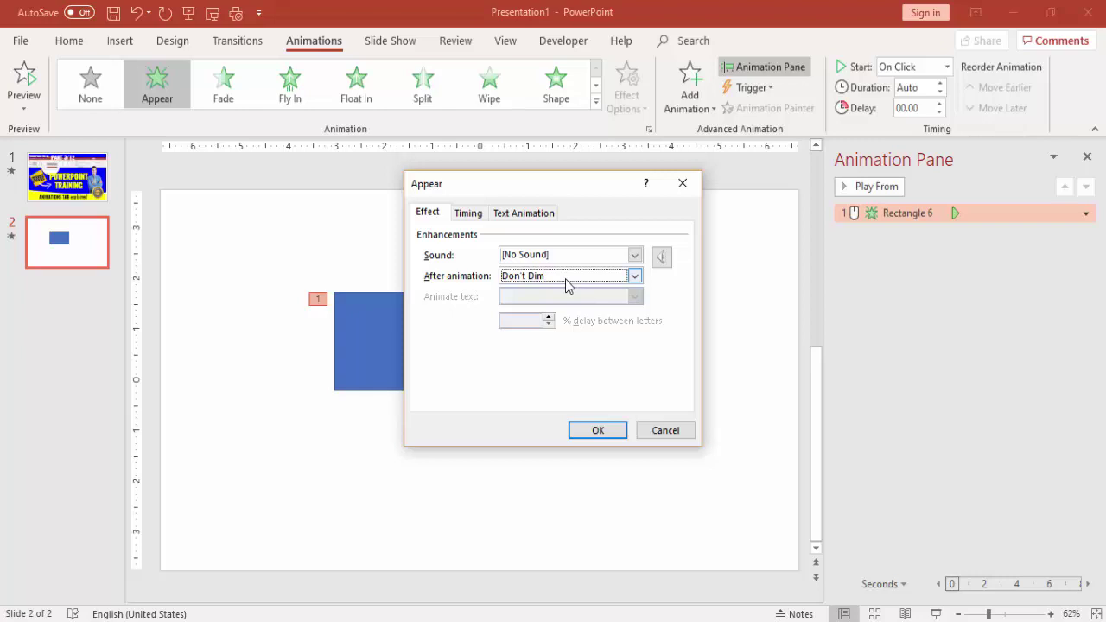
{"action": "left_click", "coordinate": [460, 214]}
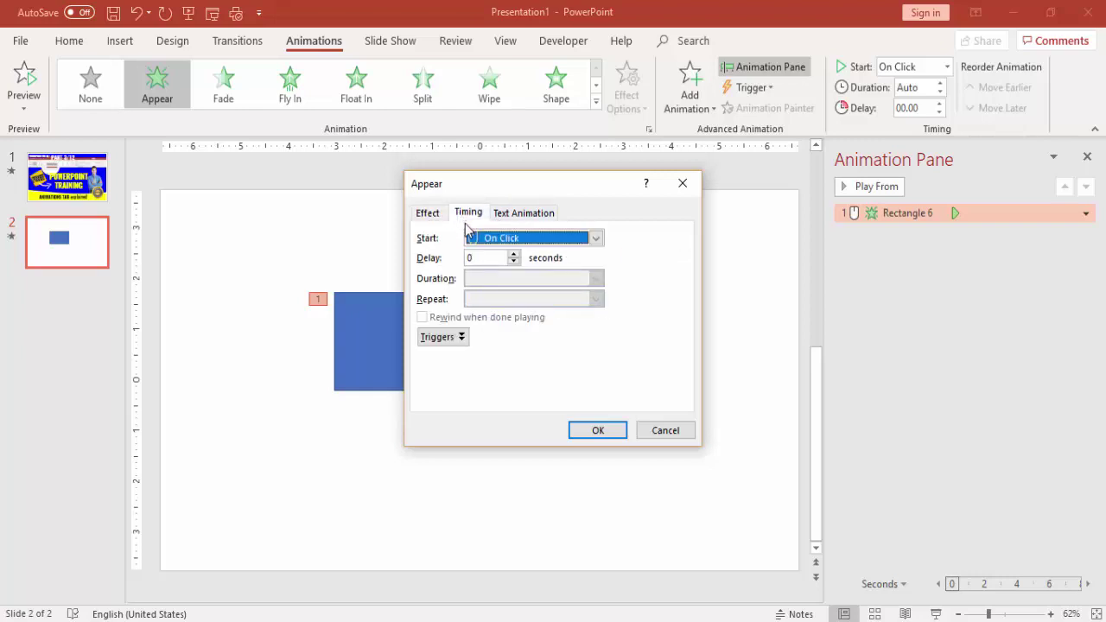